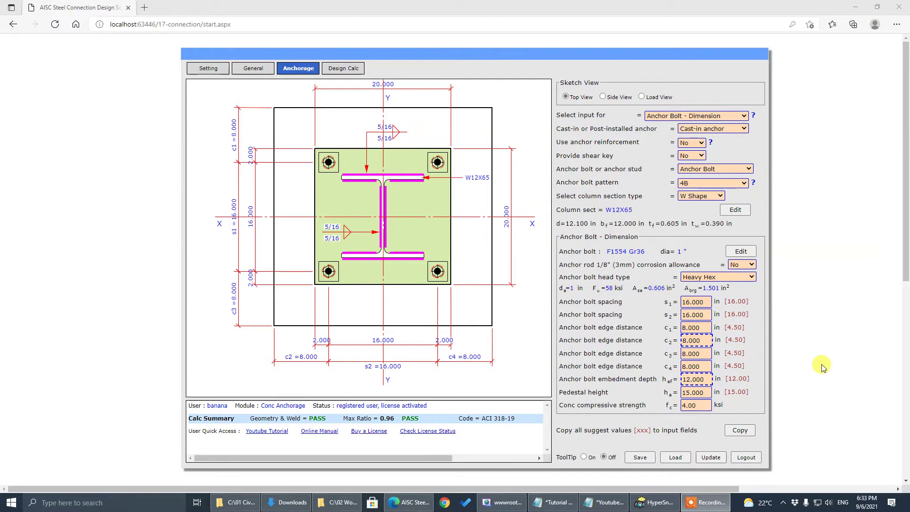
- Look over the Use anchor reinforcement choices and read its help, leaving the setting unchanged
{"action": "left_click", "coordinate": [599, 151]}
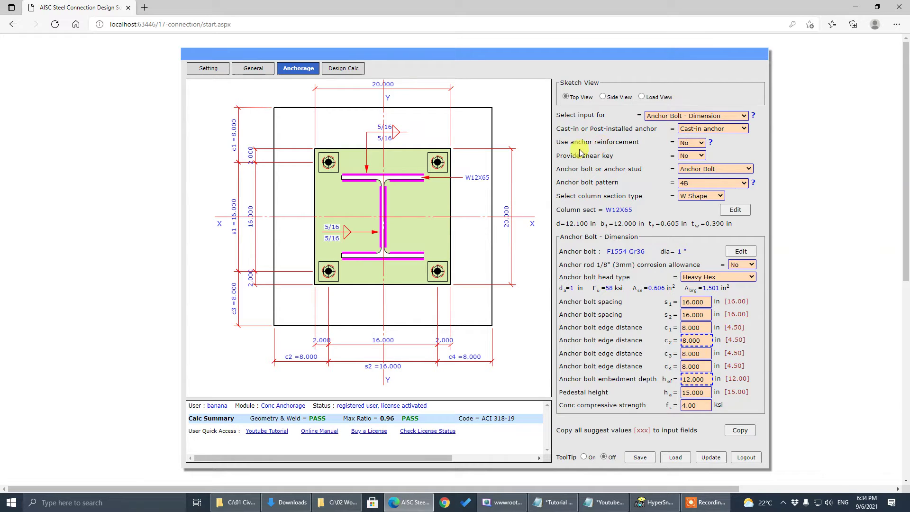
{"action": "left_click", "coordinate": [691, 142]}
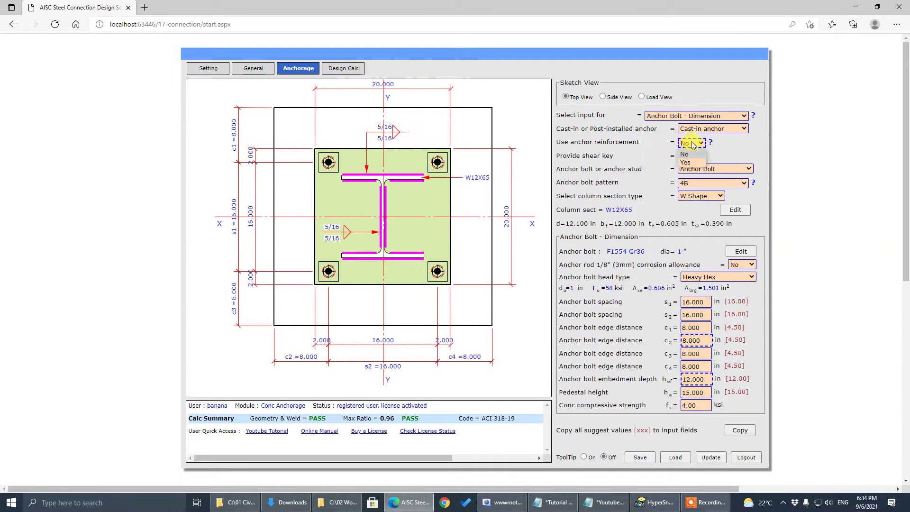
{"action": "left_click", "coordinate": [725, 146]}
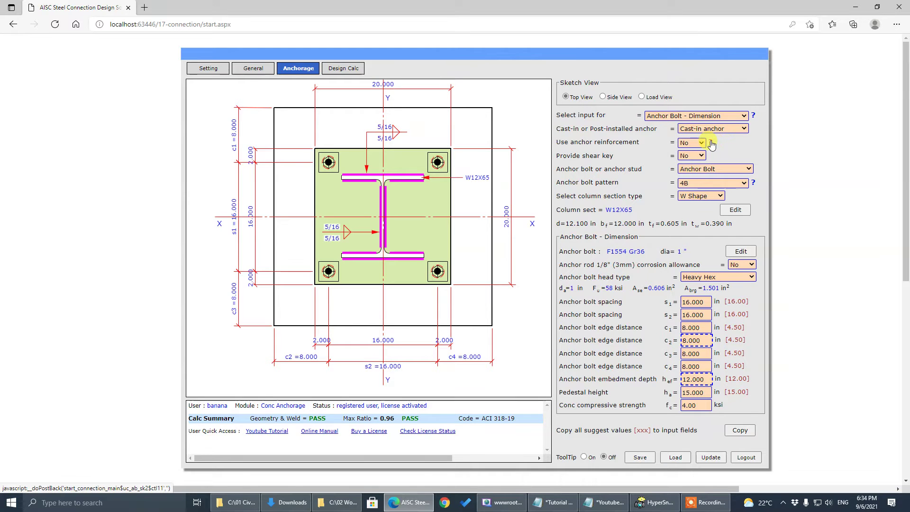
{"action": "left_click", "coordinate": [710, 142]}
{"action": "scroll", "coordinate": [260, 176], "scroll_direction": "down", "scroll_amount": 15}
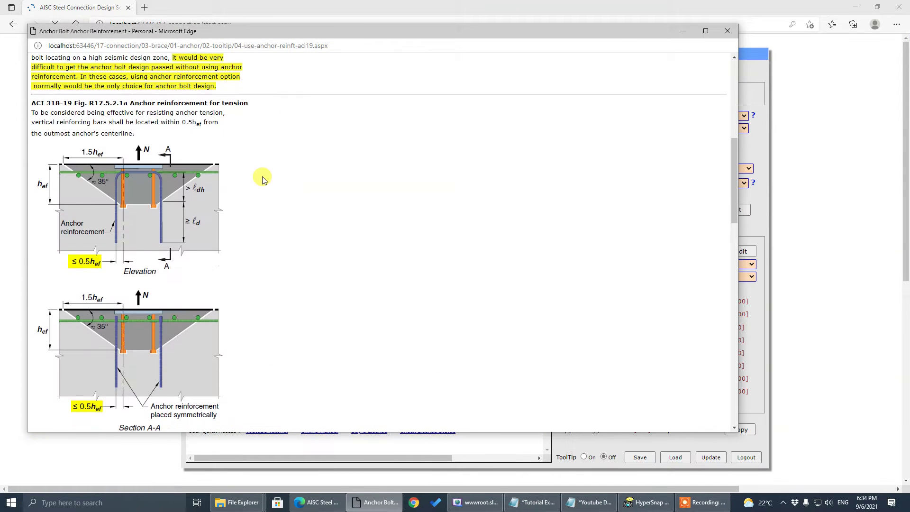
{"action": "scroll", "coordinate": [265, 180], "scroll_direction": "down", "scroll_amount": 3}
{"action": "scroll", "coordinate": [284, 171], "scroll_direction": "up", "scroll_amount": 18}
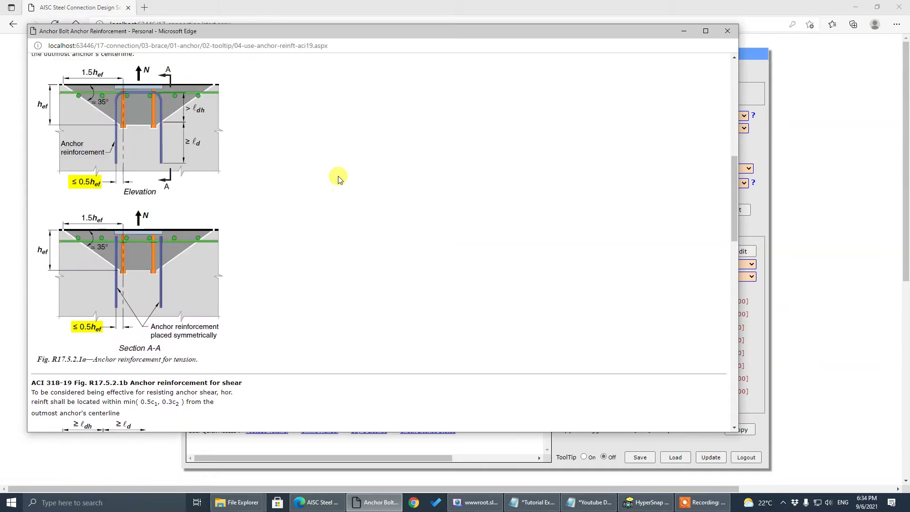
{"action": "left_click_drag", "start_coordinate": [393, 31], "coordinate": [510, 77]}
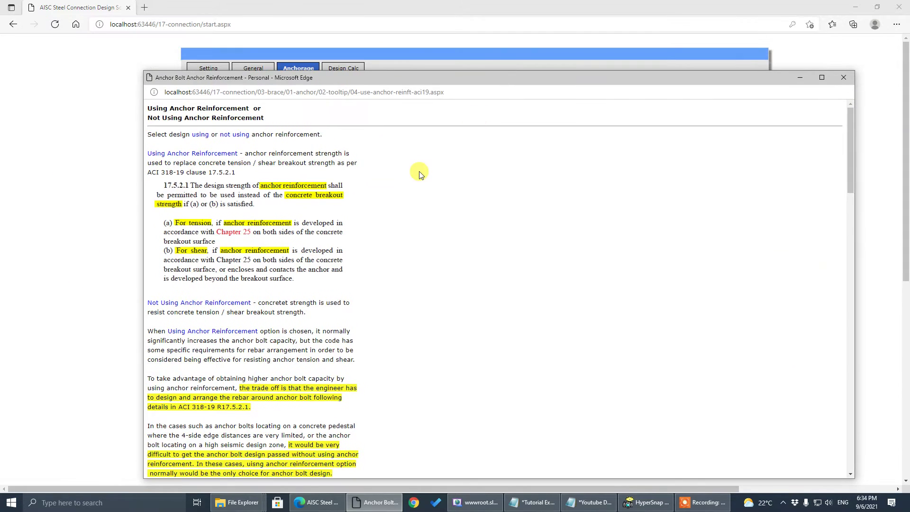
{"action": "scroll", "coordinate": [421, 172], "scroll_direction": "down", "scroll_amount": 10}
{"action": "scroll", "coordinate": [423, 173], "scroll_direction": "down", "scroll_amount": 2}
{"action": "left_click", "coordinate": [843, 81]}
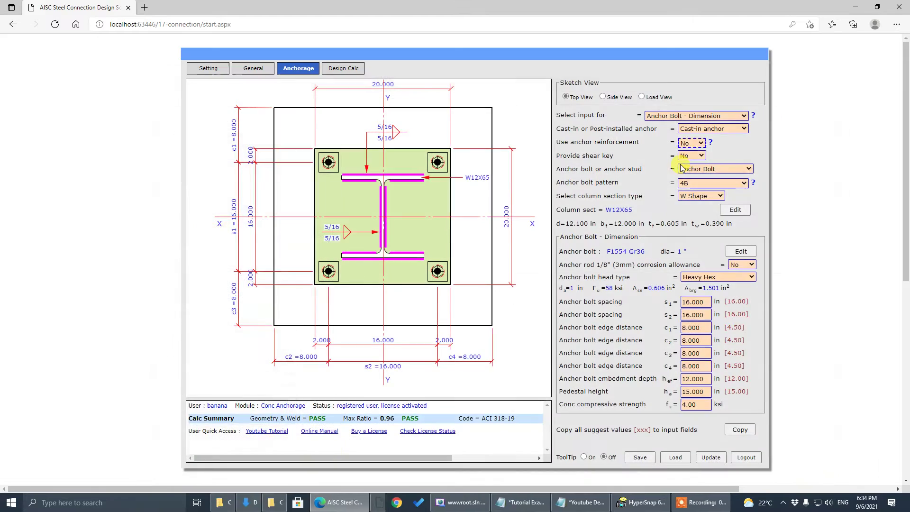
{"action": "left_click", "coordinate": [778, 166]}
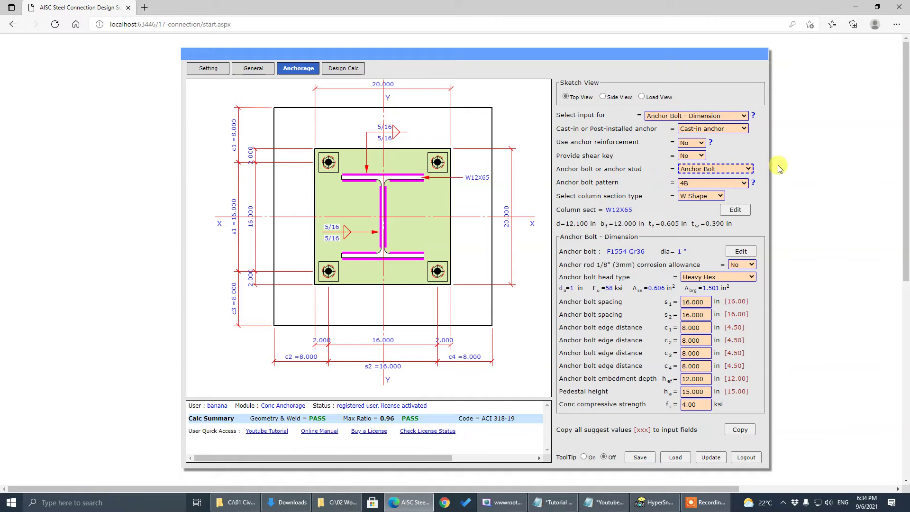
- After rereading the help, set Use anchor reinforcement to Yes
{"action": "left_click", "coordinate": [712, 144]}
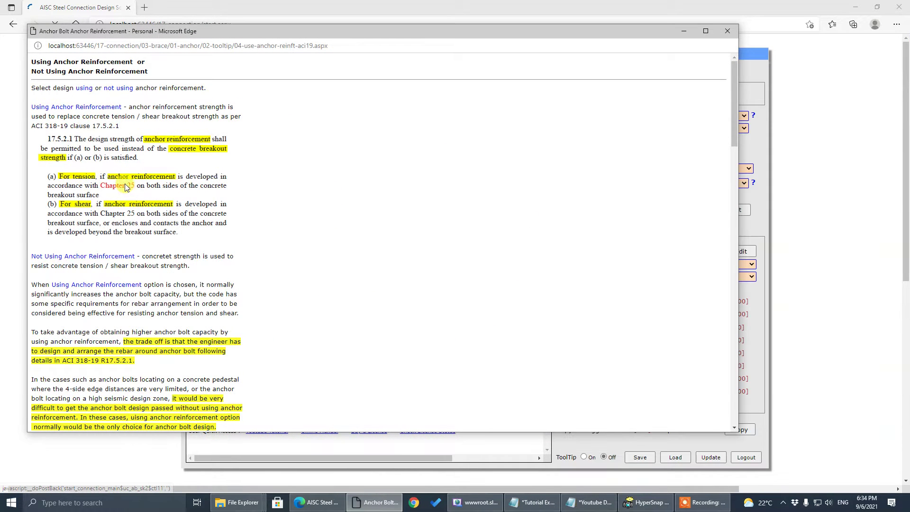
{"action": "scroll", "coordinate": [170, 216], "scroll_direction": "down", "scroll_amount": 5}
{"action": "scroll", "coordinate": [170, 215], "scroll_direction": "down", "scroll_amount": 10}
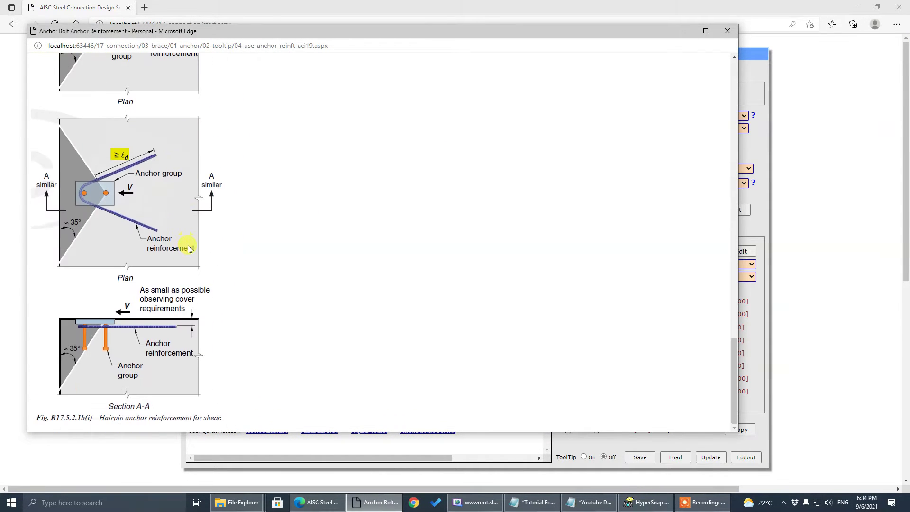
{"action": "scroll", "coordinate": [189, 248], "scroll_direction": "up", "scroll_amount": 4}
{"action": "scroll", "coordinate": [202, 243], "scroll_direction": "up", "scroll_amount": 15}
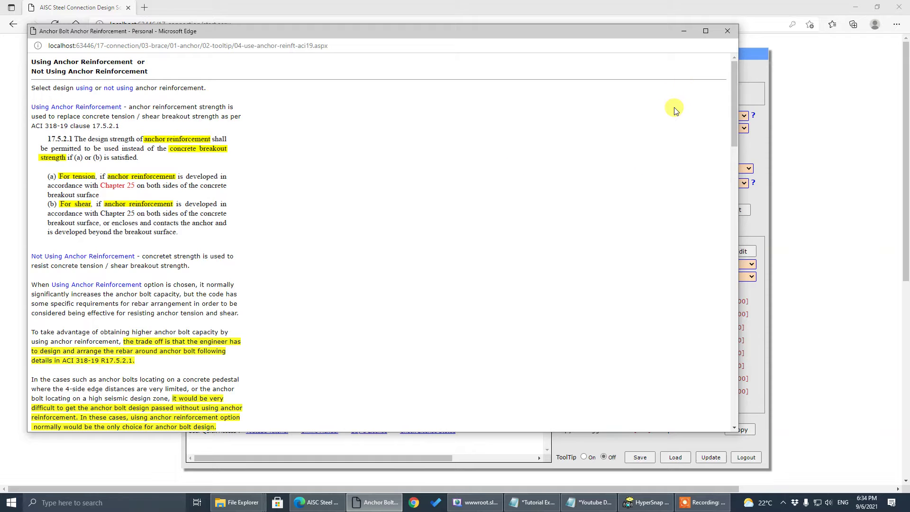
{"action": "left_click", "coordinate": [727, 31]}
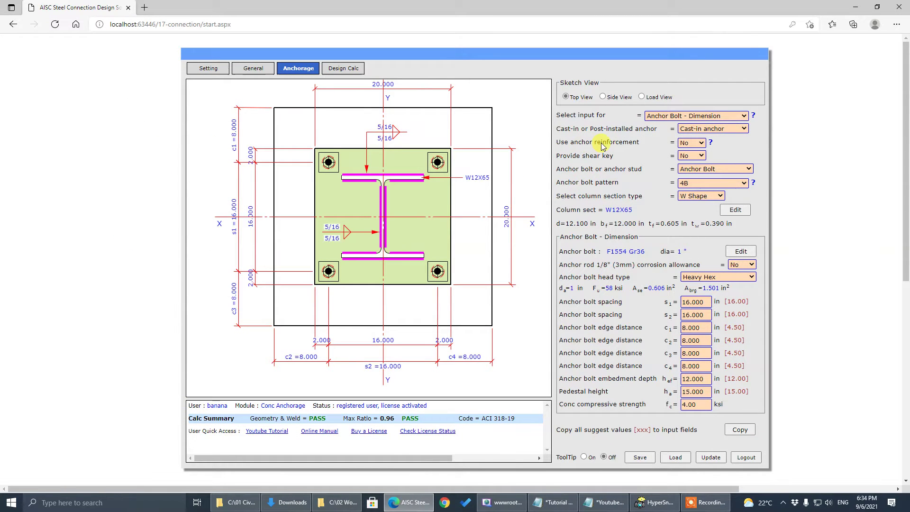
{"action": "left_click", "coordinate": [698, 144]}
{"action": "left_click", "coordinate": [692, 159]}
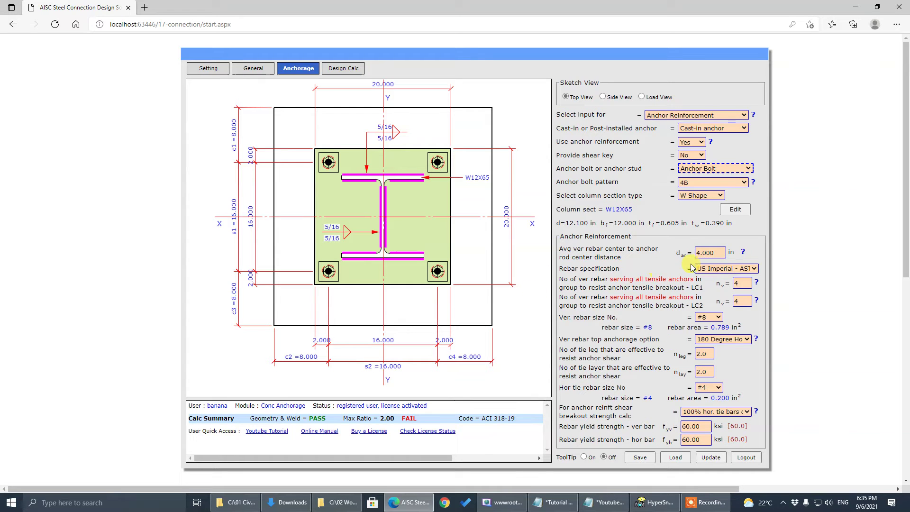
- Review the vertical rebar top anchorage and rebar specification fields, and the d_ar distance help
{"action": "left_click", "coordinate": [747, 338]}
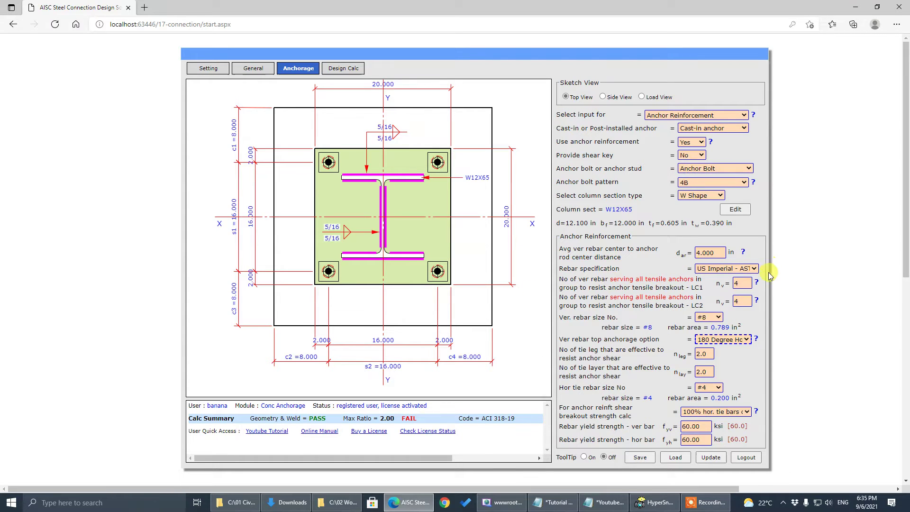
{"action": "left_click", "coordinate": [753, 269]}
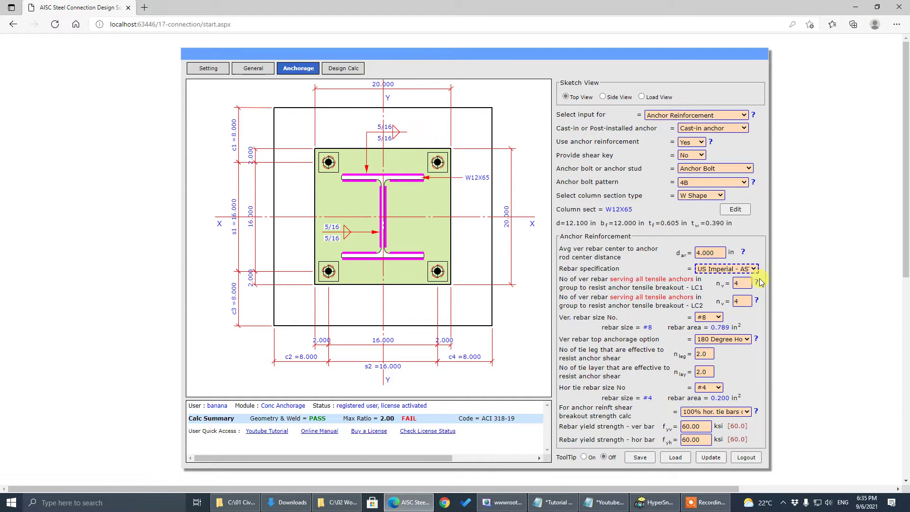
{"action": "left_click", "coordinate": [743, 252]}
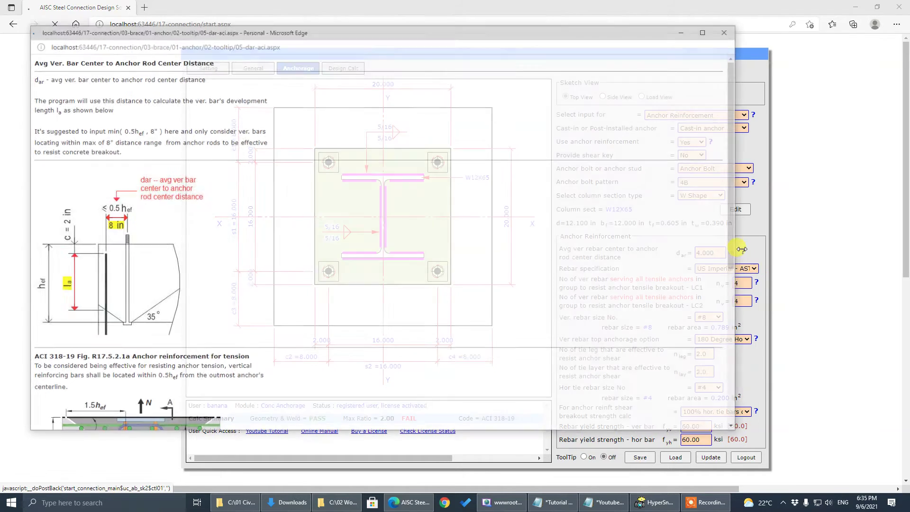
{"action": "scroll", "coordinate": [213, 374], "scroll_direction": "down", "scroll_amount": 6}
{"action": "scroll", "coordinate": [223, 346], "scroll_direction": "up", "scroll_amount": 6}
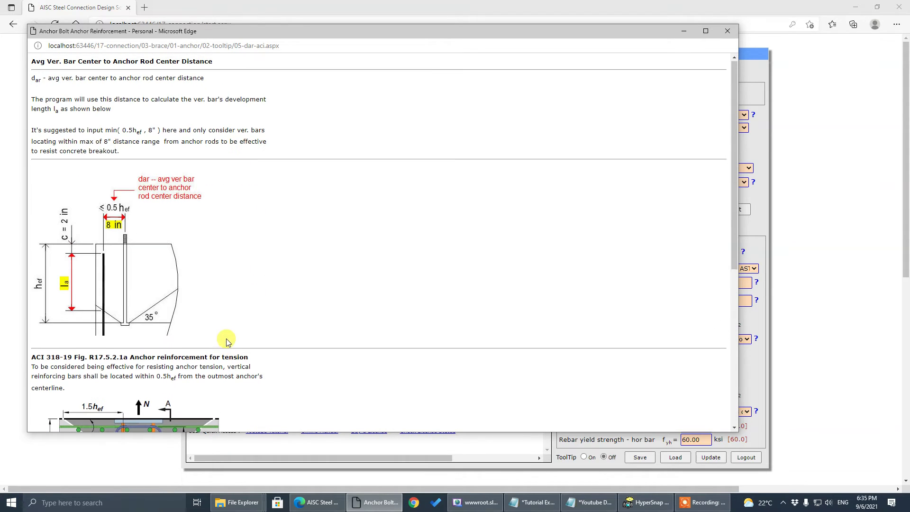
{"action": "left_click", "coordinate": [727, 30]}
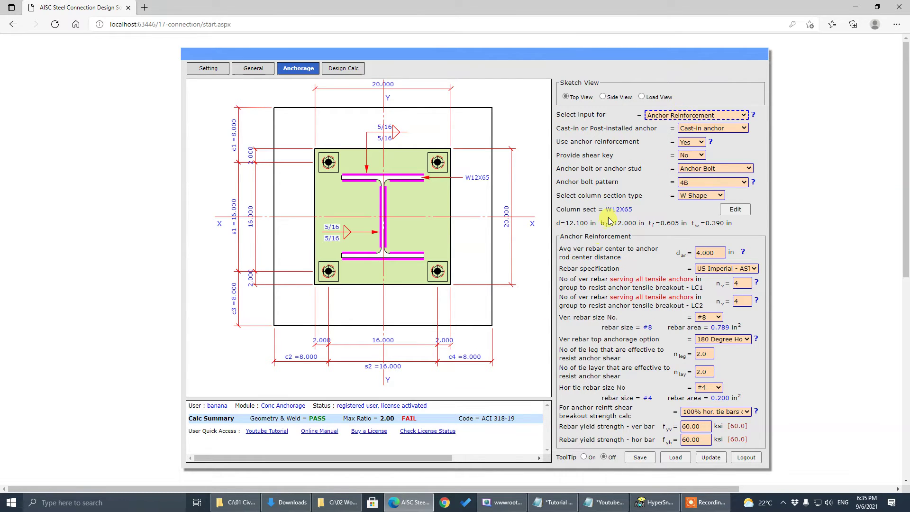
{"action": "left_click", "coordinate": [687, 116]}
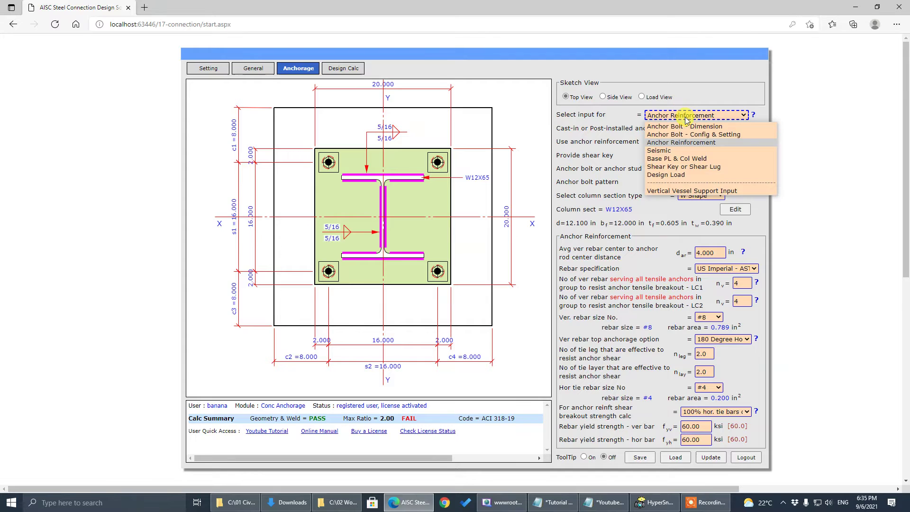
{"action": "left_click", "coordinate": [690, 126]}
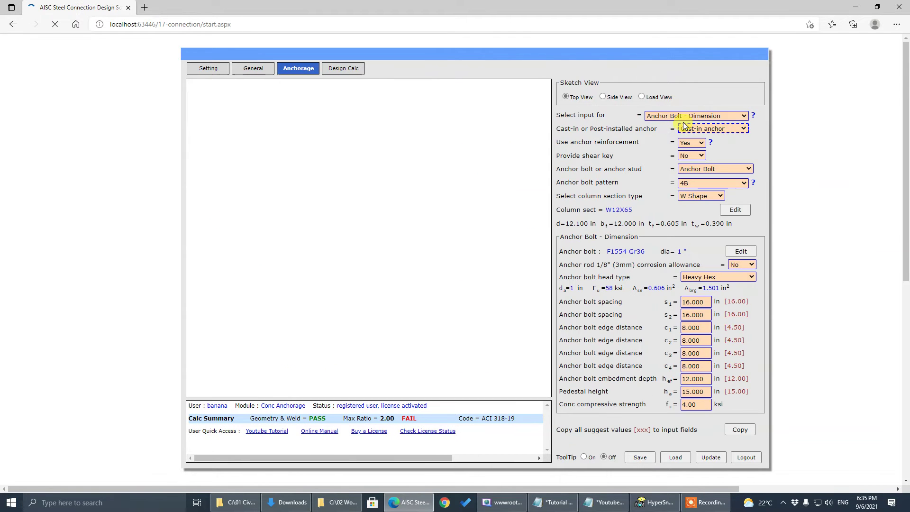
{"action": "left_click", "coordinate": [688, 117]}
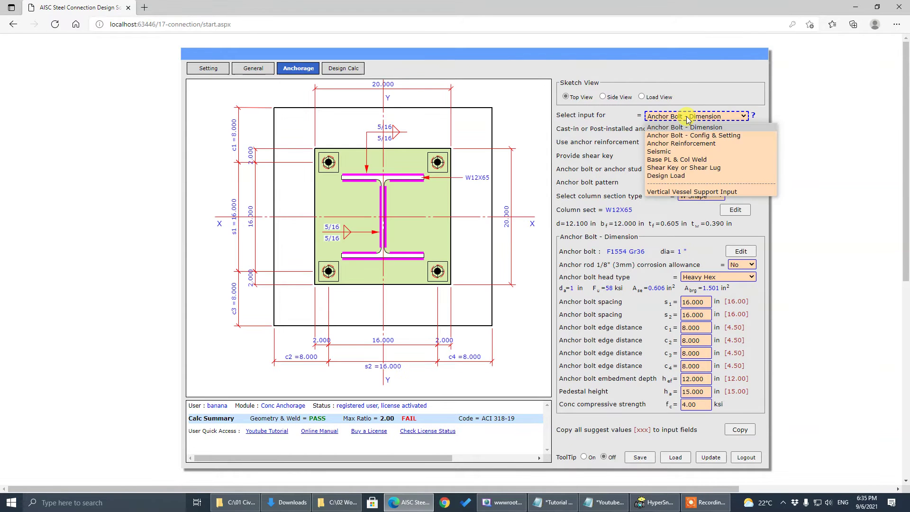
{"action": "left_click", "coordinate": [705, 144]}
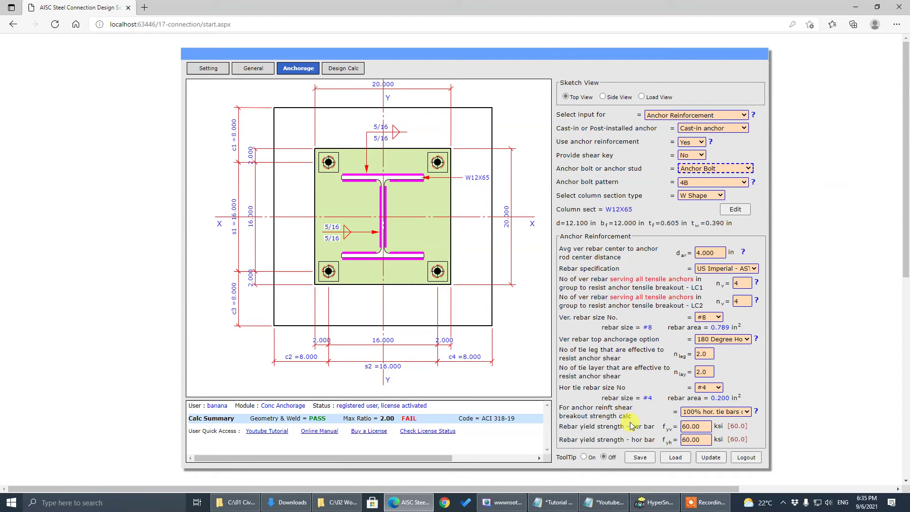
{"action": "left_click", "coordinate": [633, 425]}
{"action": "left_click", "coordinate": [757, 412]}
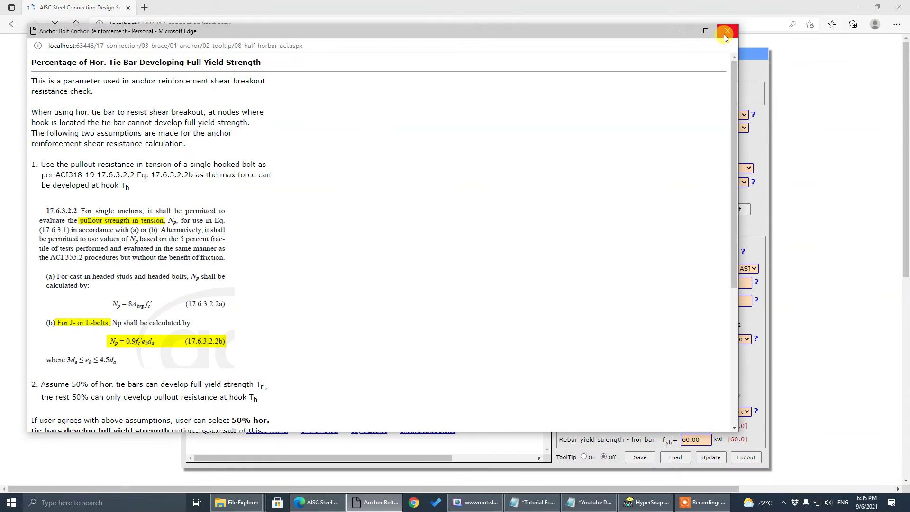
{"action": "left_click", "coordinate": [727, 31]}
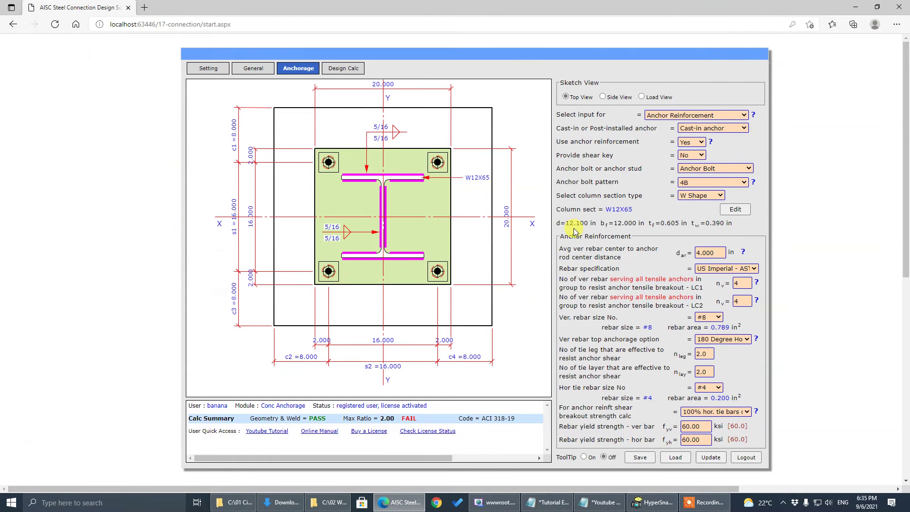
- In Design Calc for Anchor-LC1, expand and read the Anchor Reinforcement Tensile Breakout calculation
{"action": "left_click", "coordinate": [336, 70]}
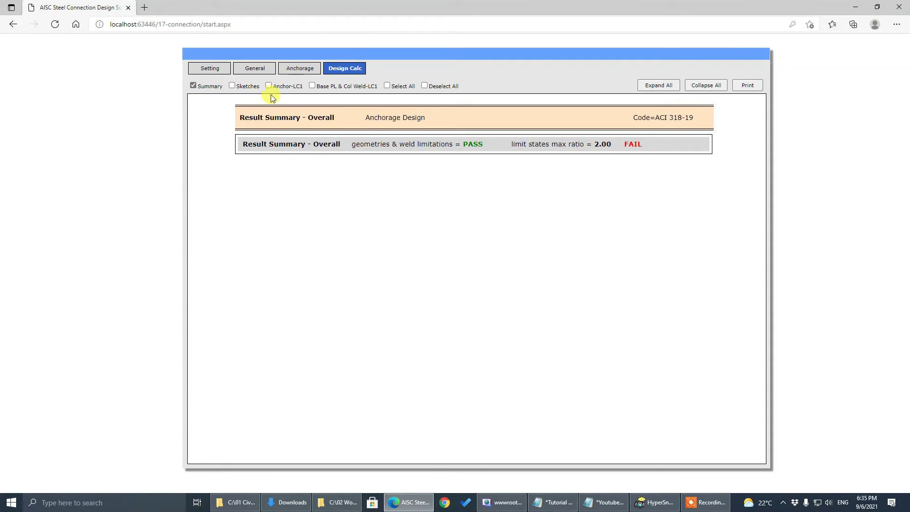
{"action": "left_click", "coordinate": [269, 85]}
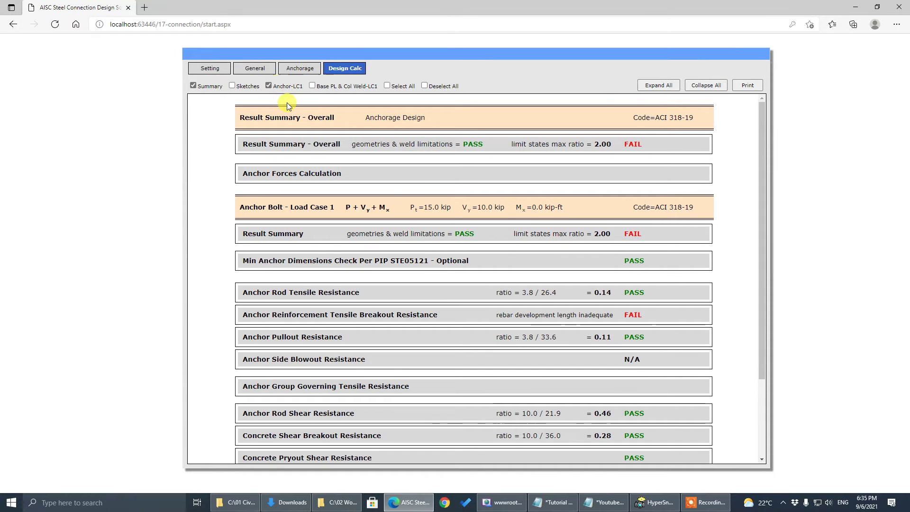
{"action": "left_click", "coordinate": [454, 316]}
{"action": "scroll", "coordinate": [591, 295], "scroll_direction": "down", "scroll_amount": 8}
{"action": "scroll", "coordinate": [552, 250], "scroll_direction": "up", "scroll_amount": 3}
{"action": "scroll", "coordinate": [552, 250], "scroll_direction": "up", "scroll_amount": 3}
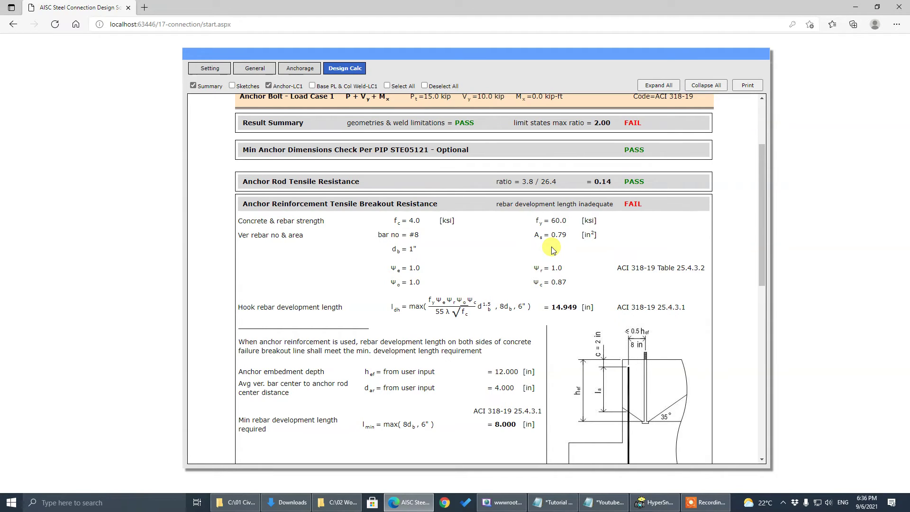
{"action": "scroll", "coordinate": [552, 250], "scroll_direction": "down", "scroll_amount": 7}
{"action": "scroll", "coordinate": [554, 237], "scroll_direction": "down", "scroll_amount": 2}
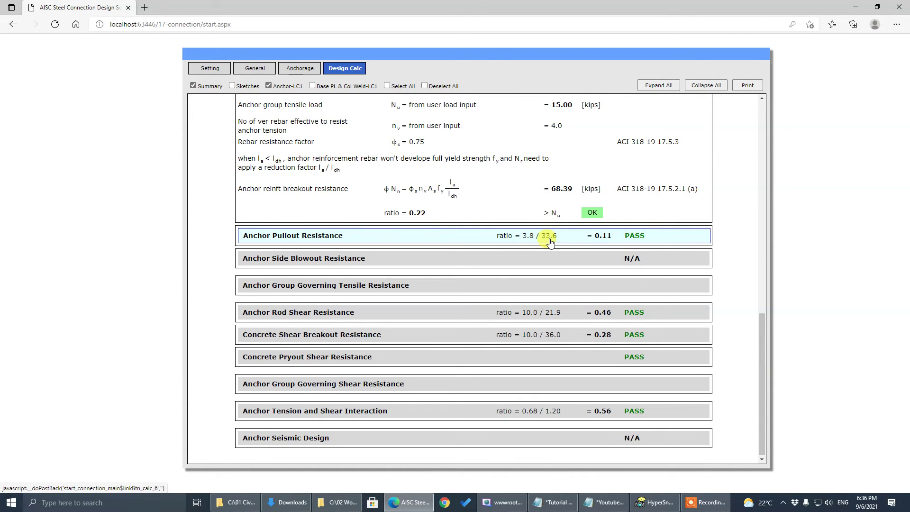
- Expand and read the Concrete Shear Breakout calculation, then return to the Anchorage inputs
{"action": "left_click", "coordinate": [330, 336]}
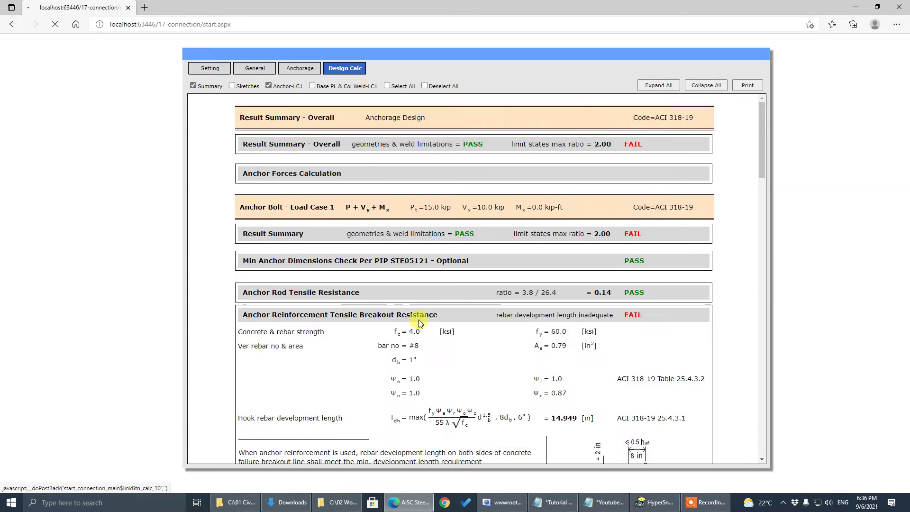
{"action": "scroll", "coordinate": [505, 311], "scroll_direction": "down", "scroll_amount": 6}
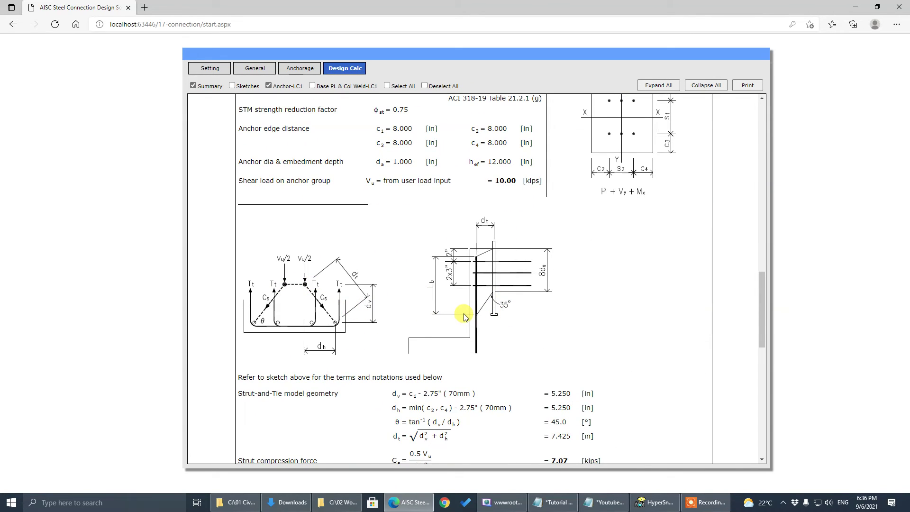
{"action": "scroll", "coordinate": [464, 314], "scroll_direction": "down", "scroll_amount": 10}
{"action": "scroll", "coordinate": [464, 310], "scroll_direction": "up", "scroll_amount": 15}
{"action": "left_click", "coordinate": [300, 68]}
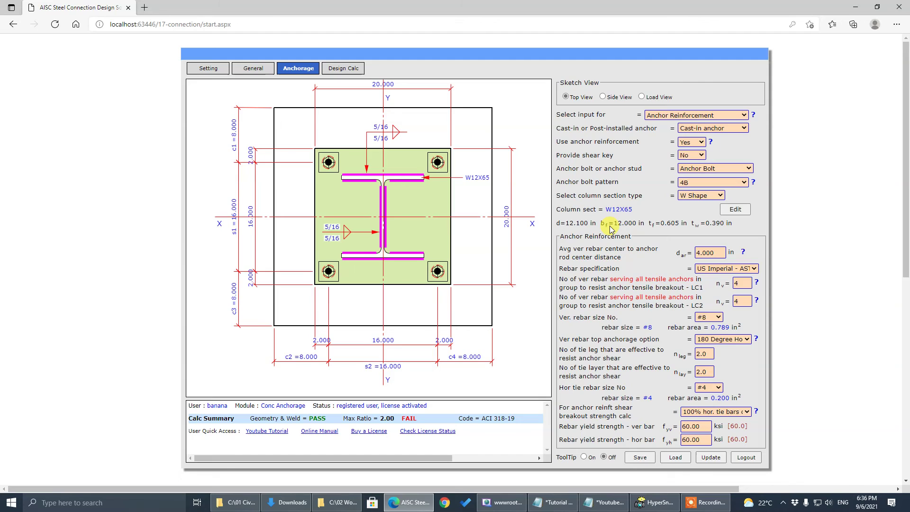
{"action": "left_click", "coordinate": [699, 141]}
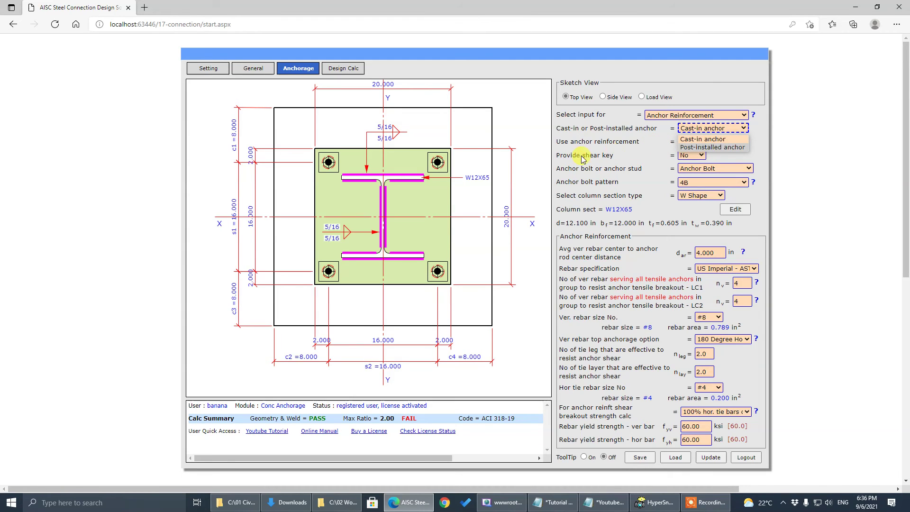
{"action": "left_click", "coordinate": [709, 146]}
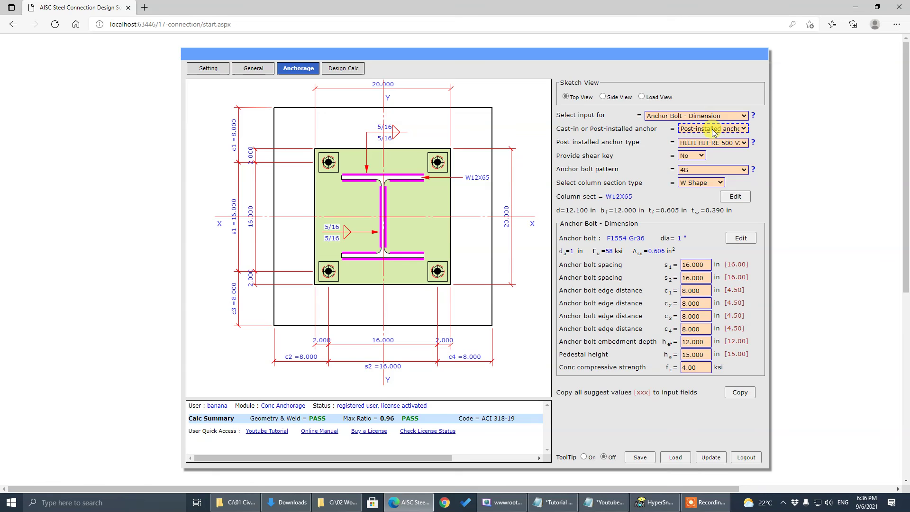
{"action": "left_click", "coordinate": [713, 133]}
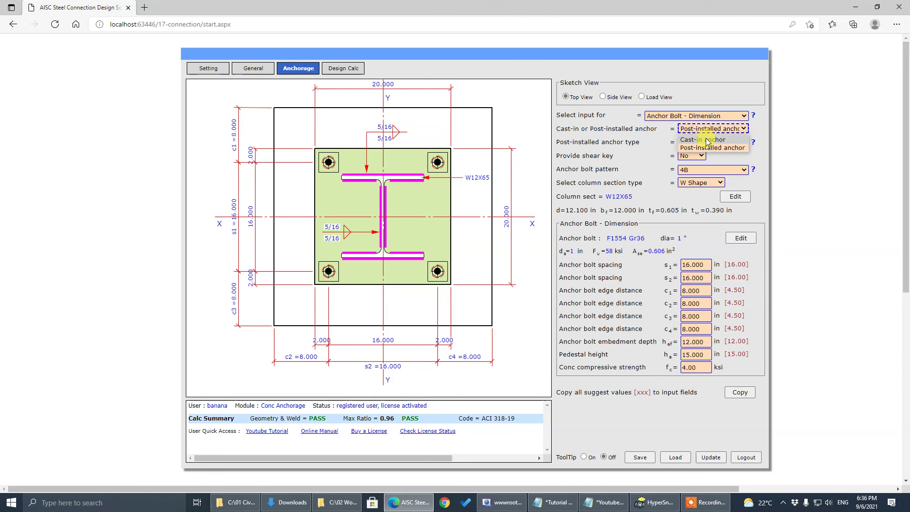
{"action": "left_click", "coordinate": [708, 139]}
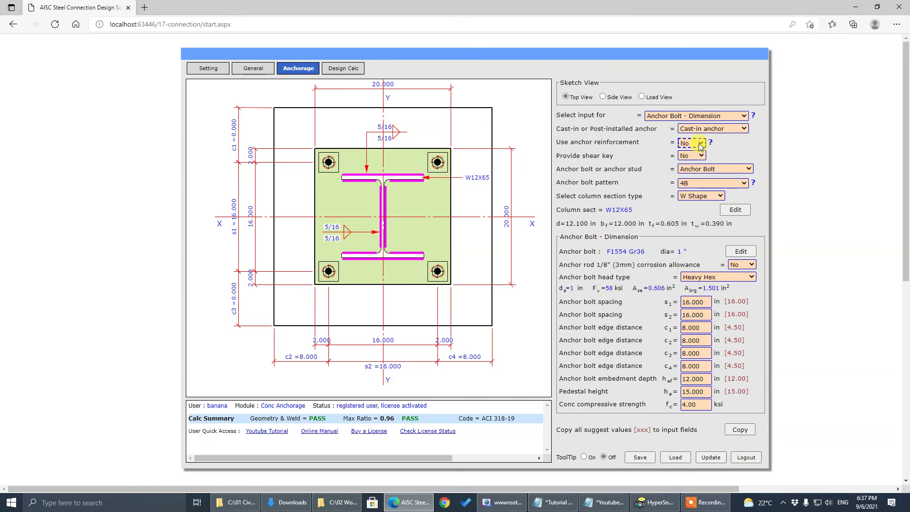
{"action": "left_click", "coordinate": [697, 143]}
{"action": "left_click", "coordinate": [700, 143]}
{"action": "left_click", "coordinate": [694, 158]}
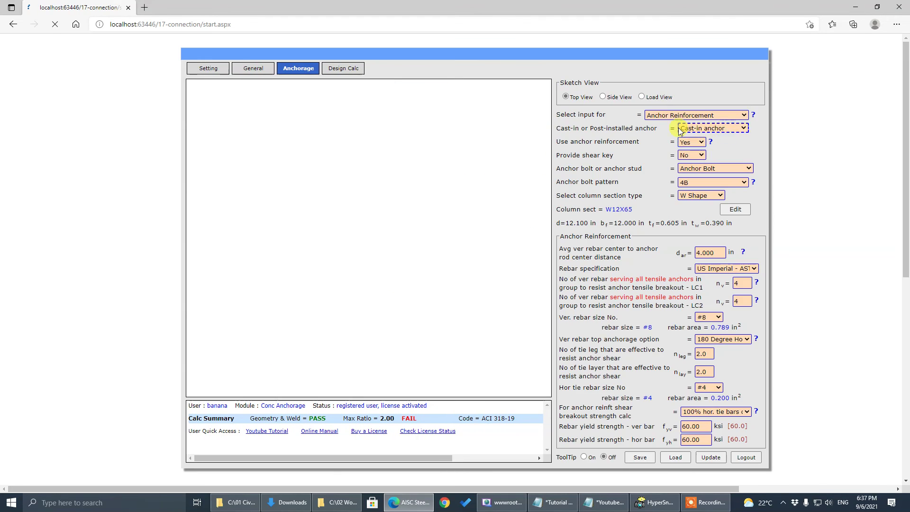